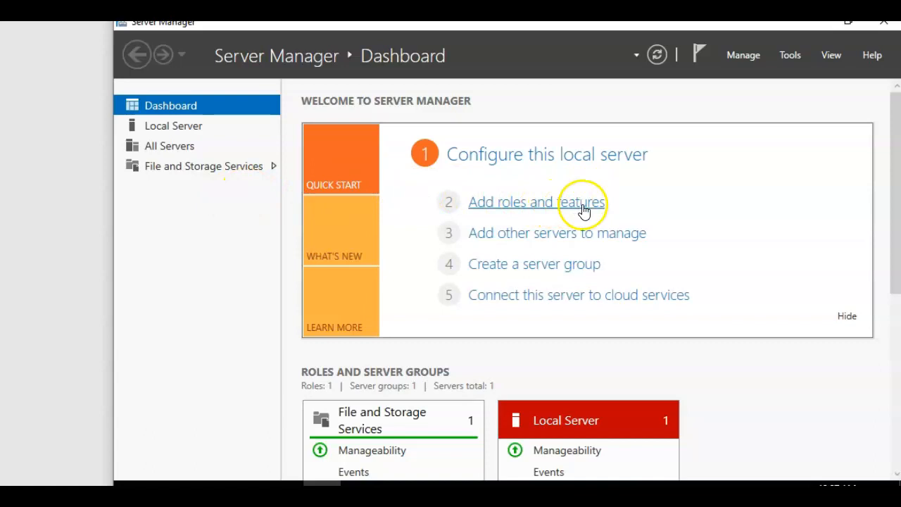
{"action": "left_click", "coordinate": [584, 209]}
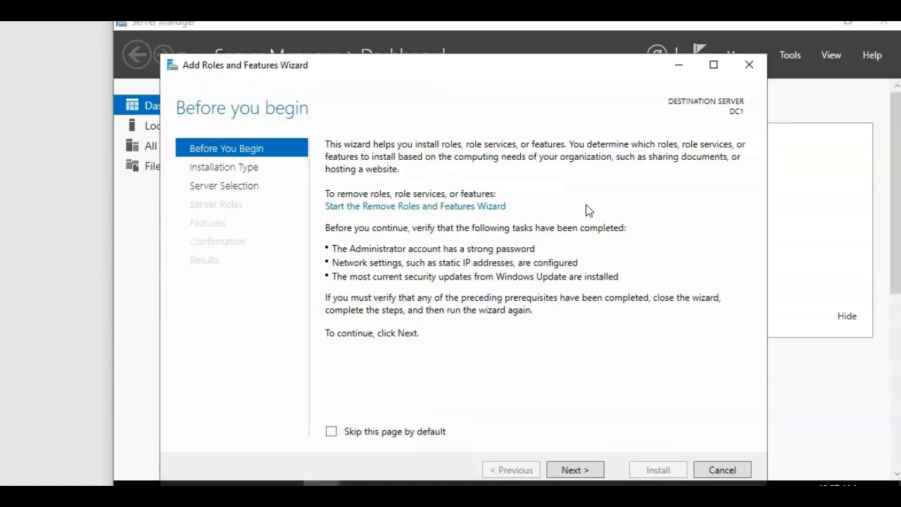
{"action": "left_click_drag", "start_coordinate": [584, 73], "coordinate": [598, 34]}
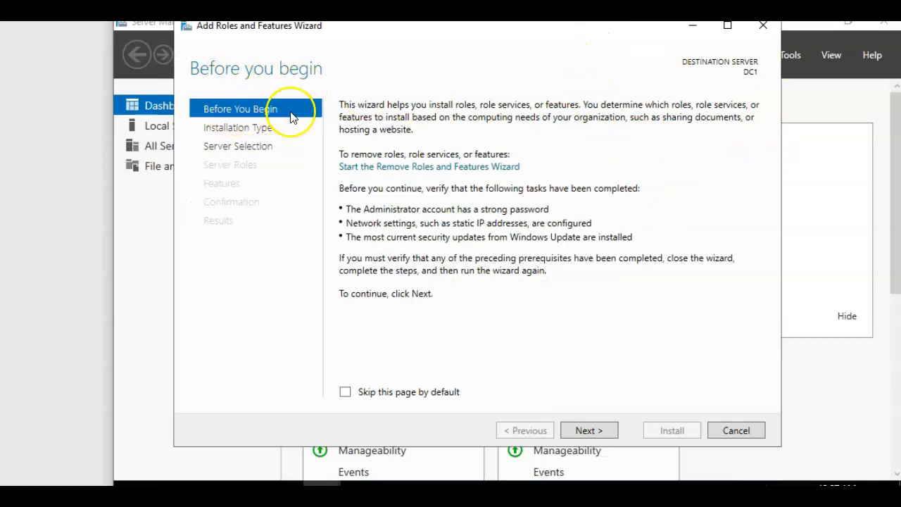
{"action": "left_click", "coordinate": [597, 430]}
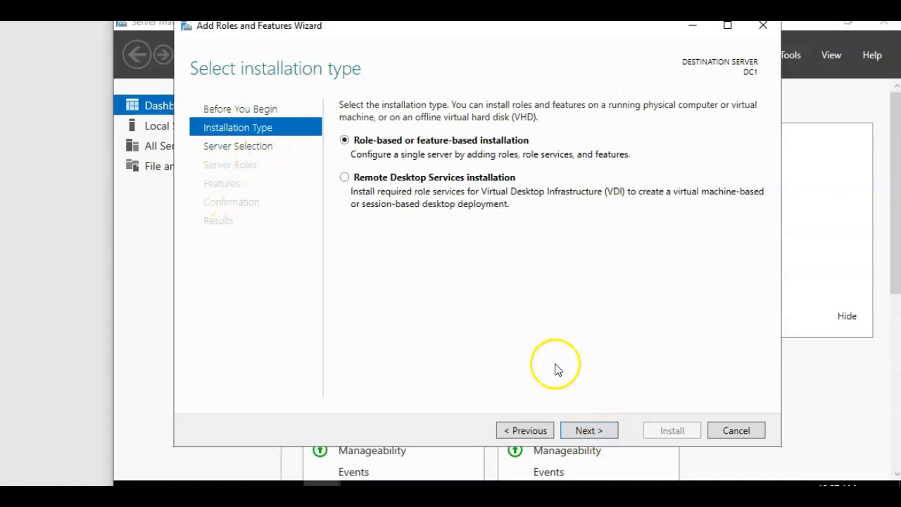
{"action": "left_click", "coordinate": [586, 429]}
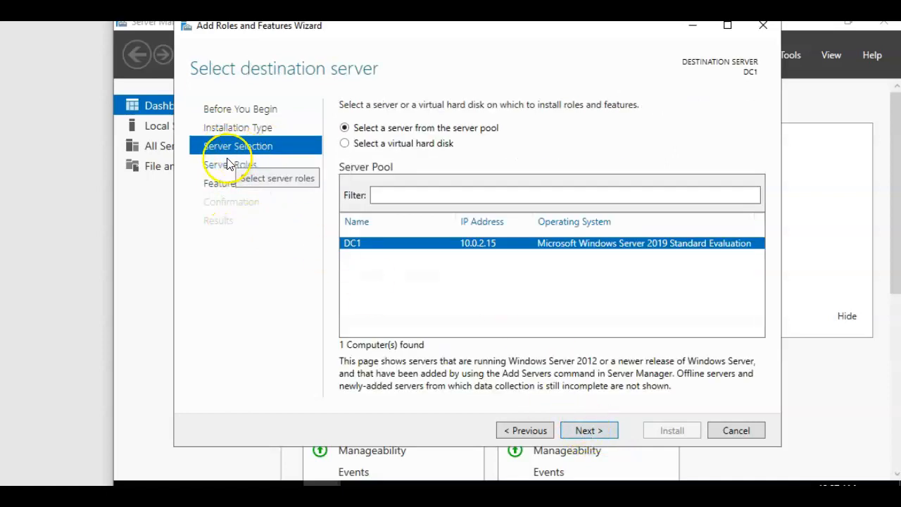
{"action": "left_click", "coordinate": [585, 428]}
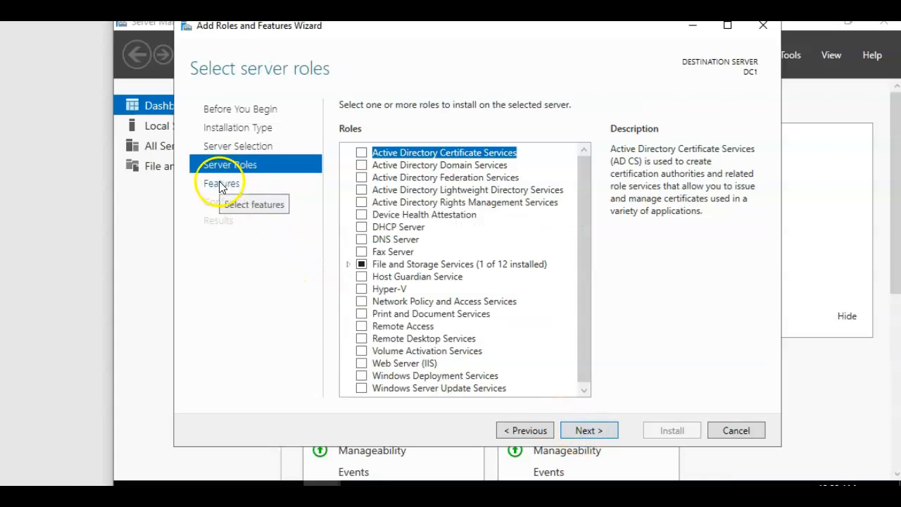
{"action": "left_click", "coordinate": [603, 429]}
{"action": "left_click_drag", "start_coordinate": [583, 186], "coordinate": [583, 281]}
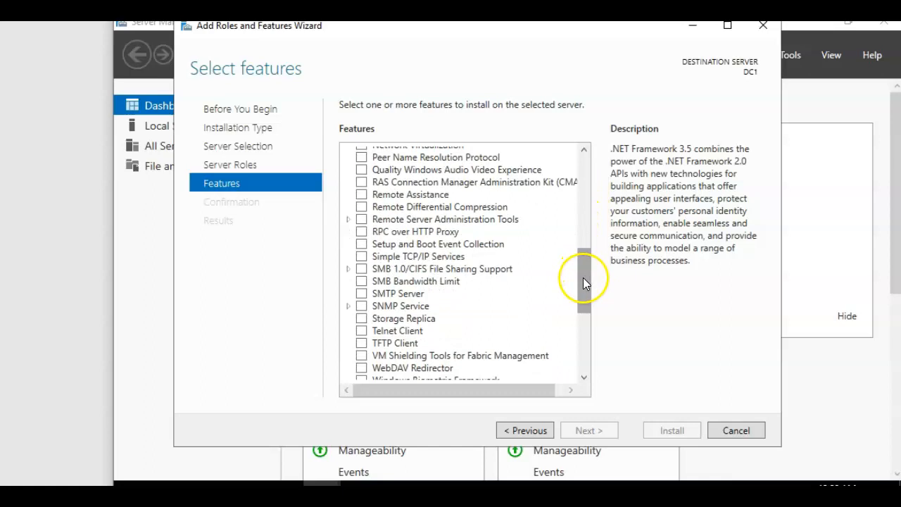
{"action": "scroll", "coordinate": [493, 268], "scroll_direction": "up", "scroll_amount": 1}
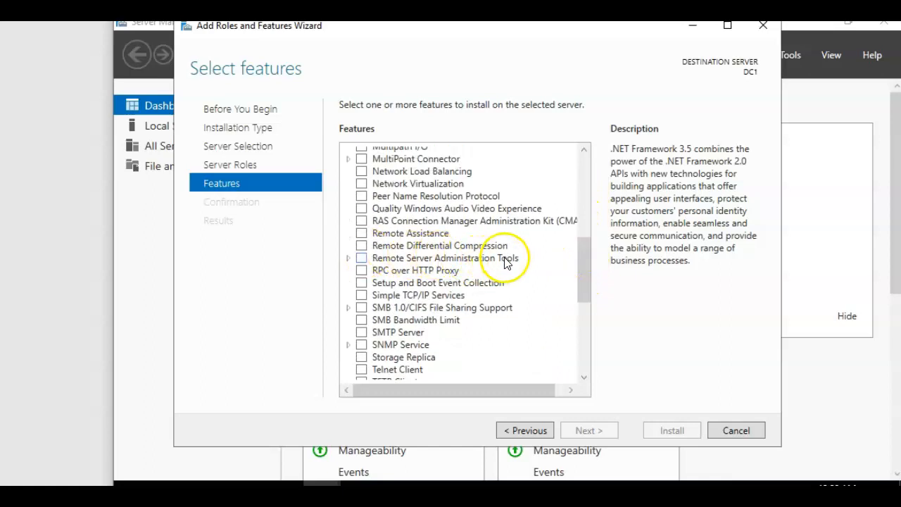
{"action": "left_click", "coordinate": [361, 257]}
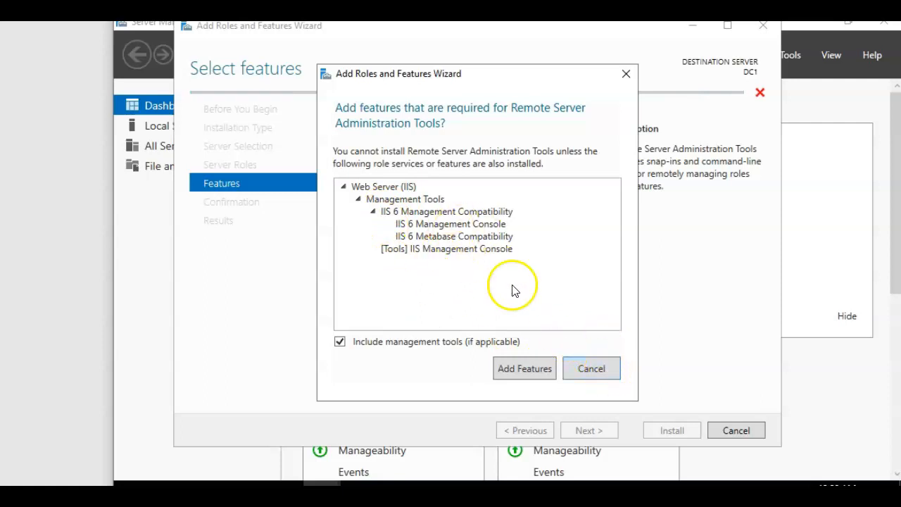
{"action": "left_click", "coordinate": [590, 368]}
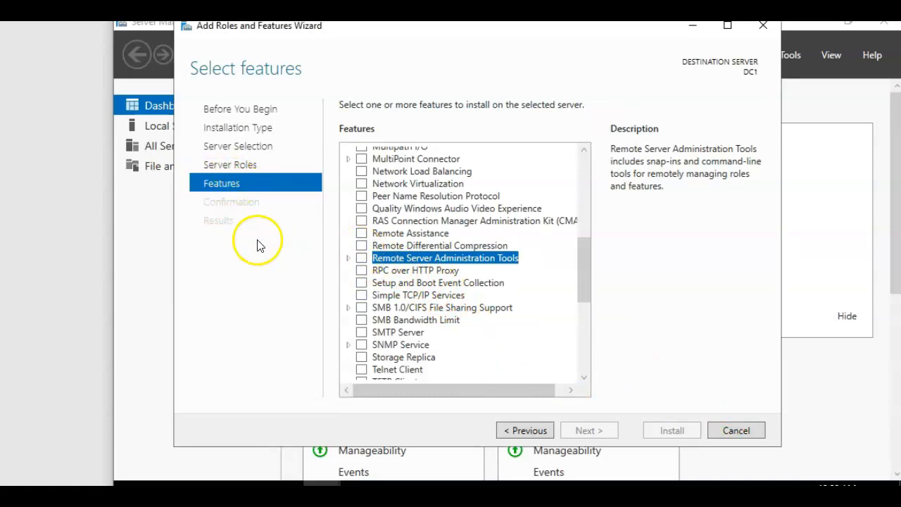
{"action": "left_click", "coordinate": [757, 429]}
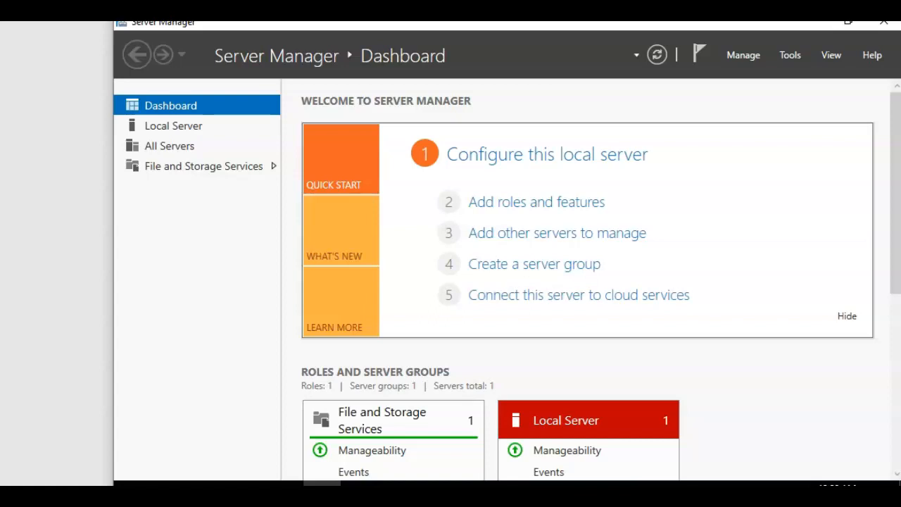
- Start adding roles and features, keeping role-based installation on server DC1 and no new roles, and advance to the feature selection
{"action": "left_click", "coordinate": [578, 206]}
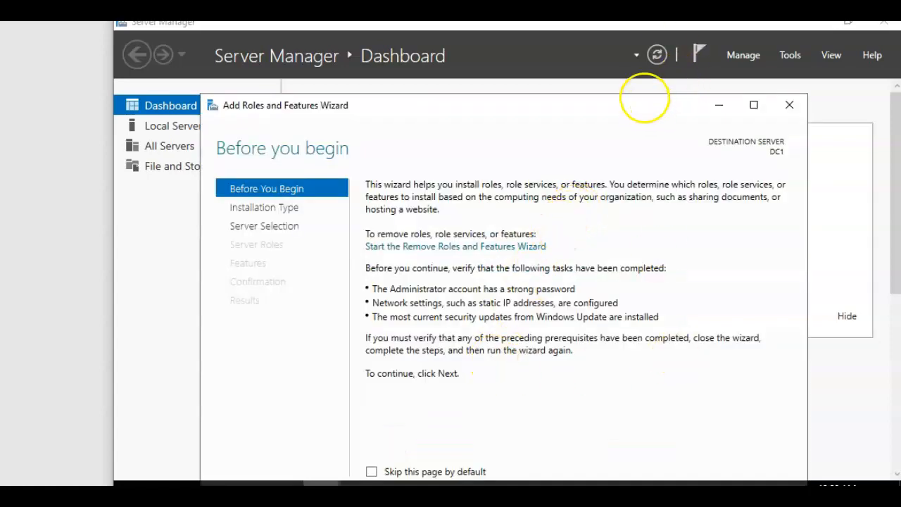
{"action": "left_click", "coordinate": [638, 444]}
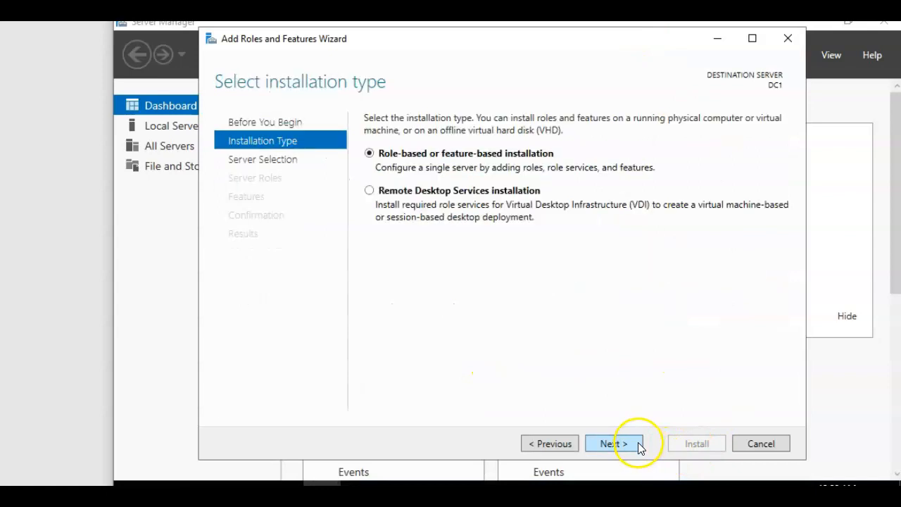
{"action": "left_click", "coordinate": [636, 446]}
{"action": "left_click", "coordinate": [637, 446]}
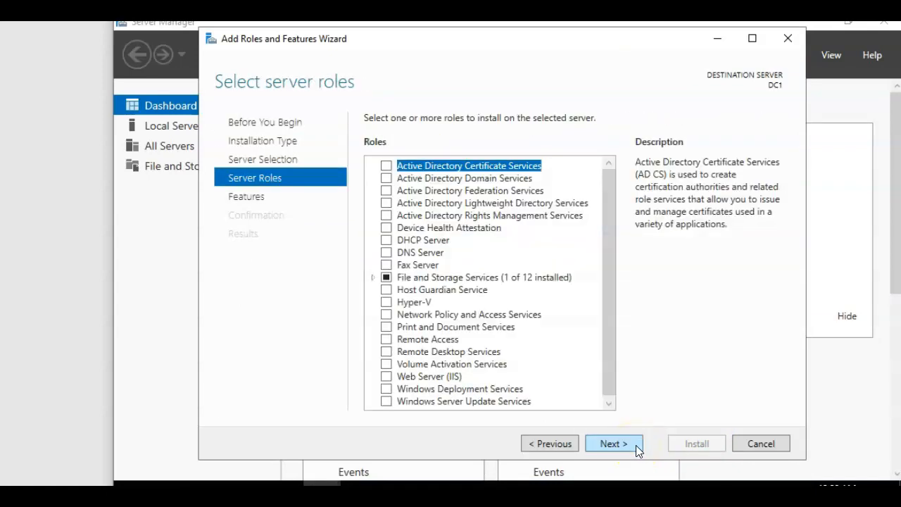
{"action": "left_click", "coordinate": [637, 446]}
- Select Remote Server Administration Tools to view the features it requires, and decline adding them
{"action": "scroll", "coordinate": [574, 309], "scroll_direction": "down", "scroll_amount": 4}
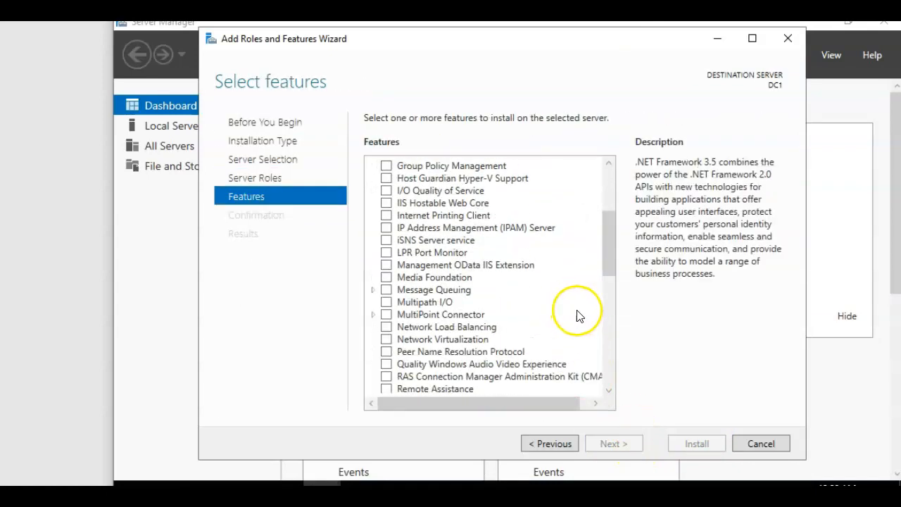
{"action": "scroll", "coordinate": [570, 324], "scroll_direction": "down", "scroll_amount": 3}
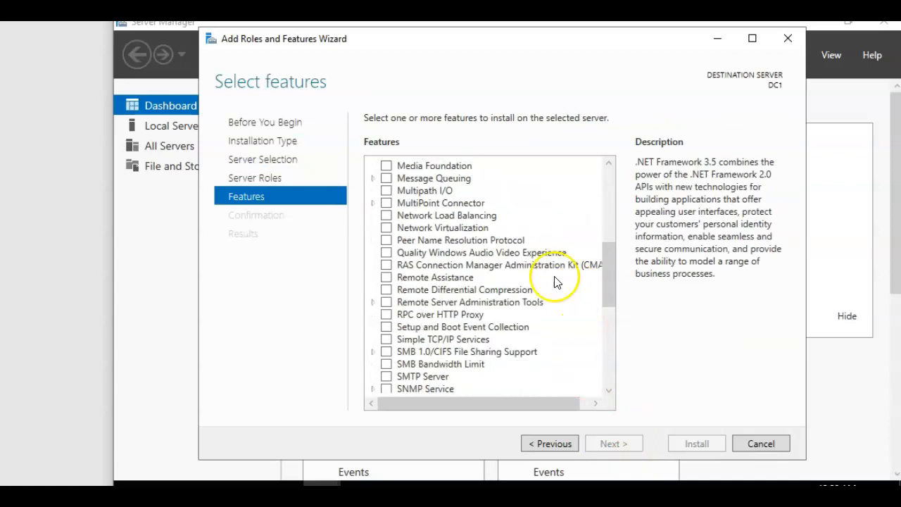
{"action": "left_click", "coordinate": [386, 303]}
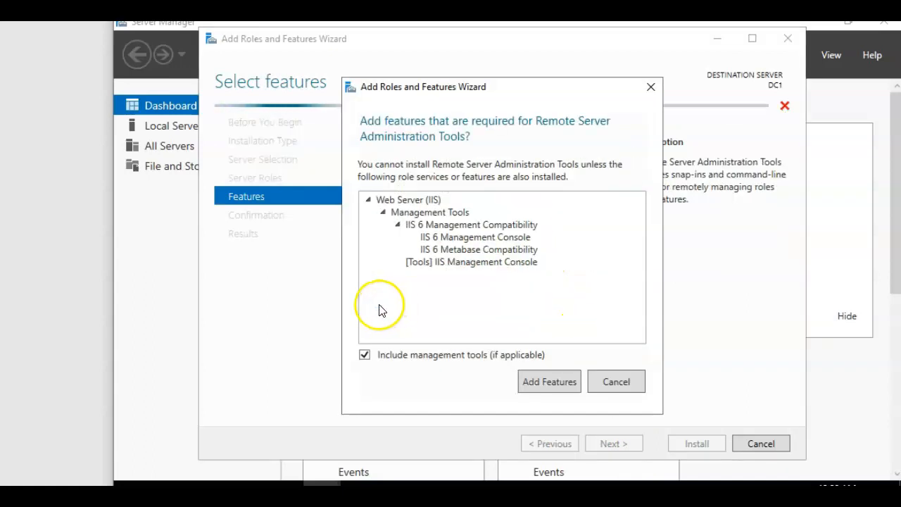
{"action": "left_click", "coordinate": [616, 382]}
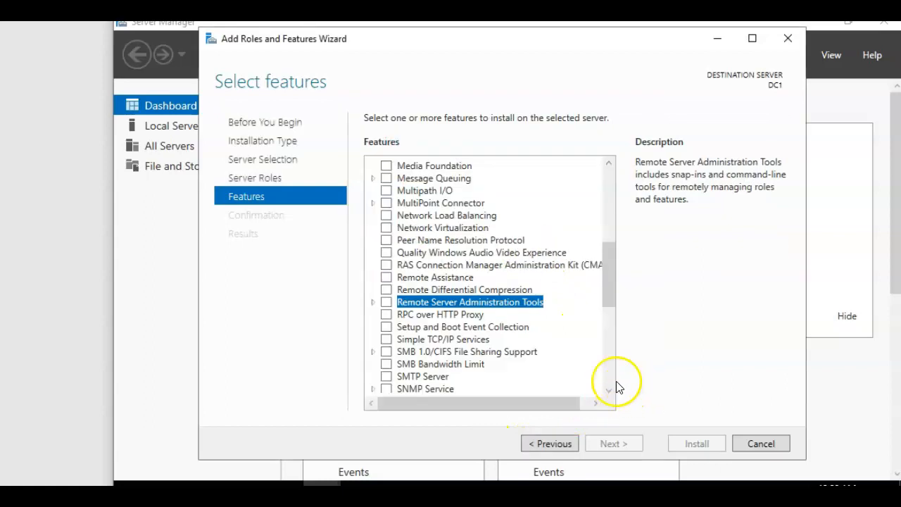
- Expand Remote Server Administration Tools and examine the tools under Feature Administration Tools and Role Administration Tools
{"action": "left_click", "coordinate": [373, 303]}
{"action": "scroll", "coordinate": [549, 288], "scroll_direction": "down", "scroll_amount": 3}
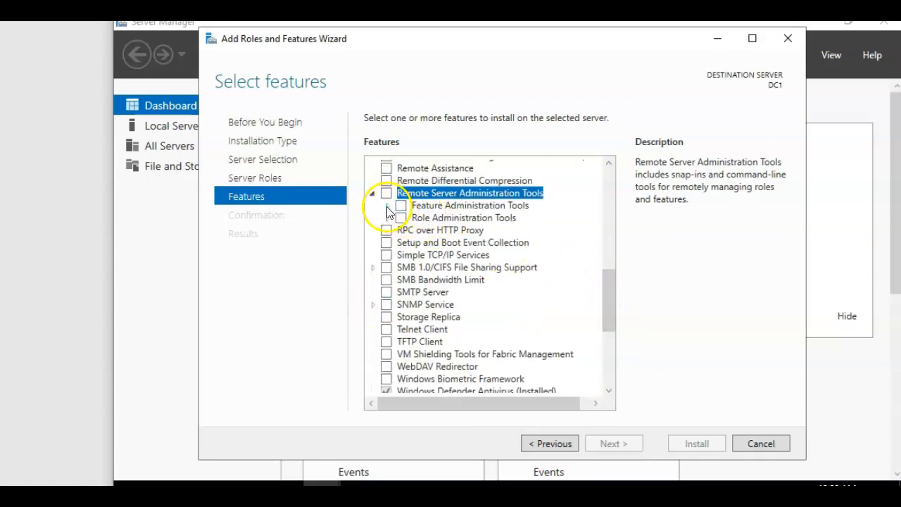
{"action": "left_click", "coordinate": [386, 206]}
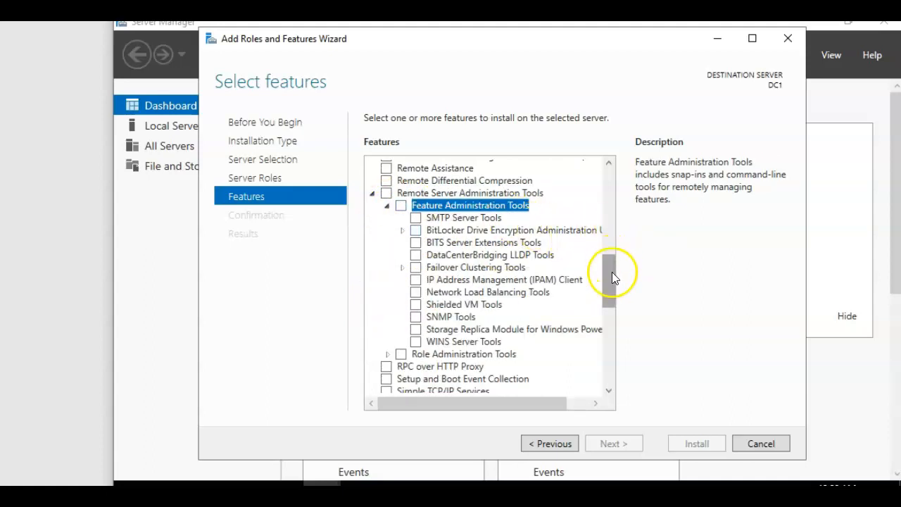
{"action": "left_click", "coordinate": [386, 206]}
{"action": "left_click", "coordinate": [387, 219]}
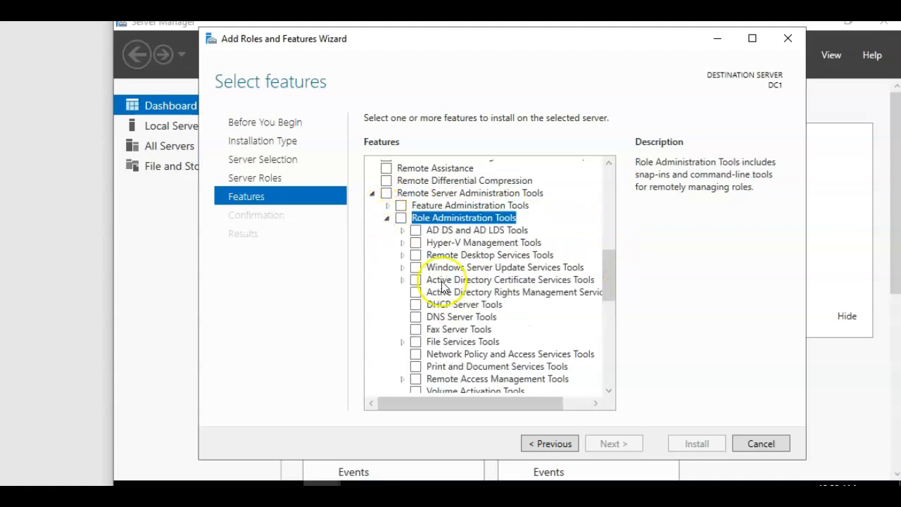
{"action": "left_click_drag", "start_coordinate": [611, 271], "coordinate": [610, 288]}
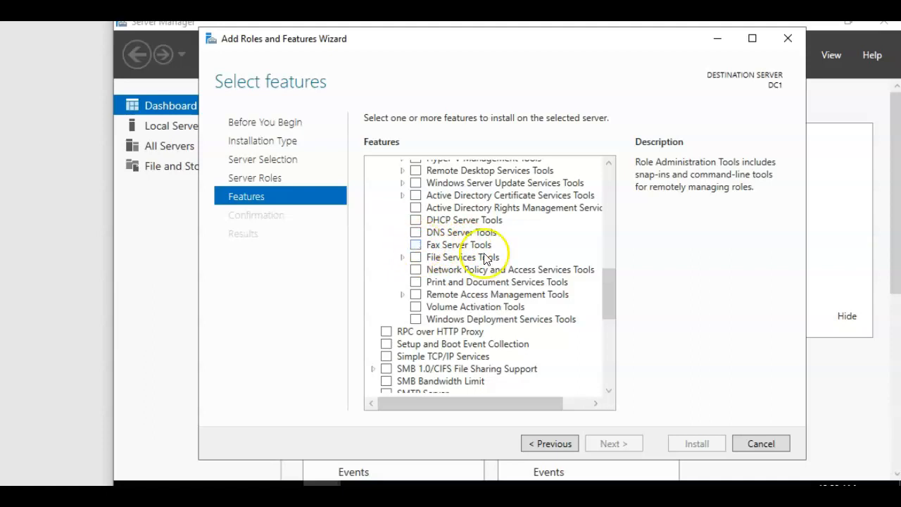
{"action": "left_click_drag", "start_coordinate": [608, 286], "coordinate": [605, 254]}
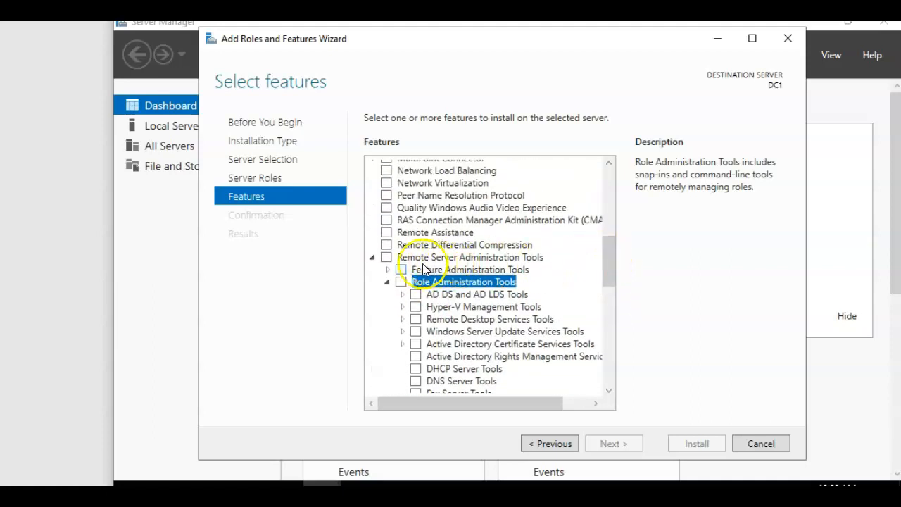
{"action": "left_click", "coordinate": [388, 270]}
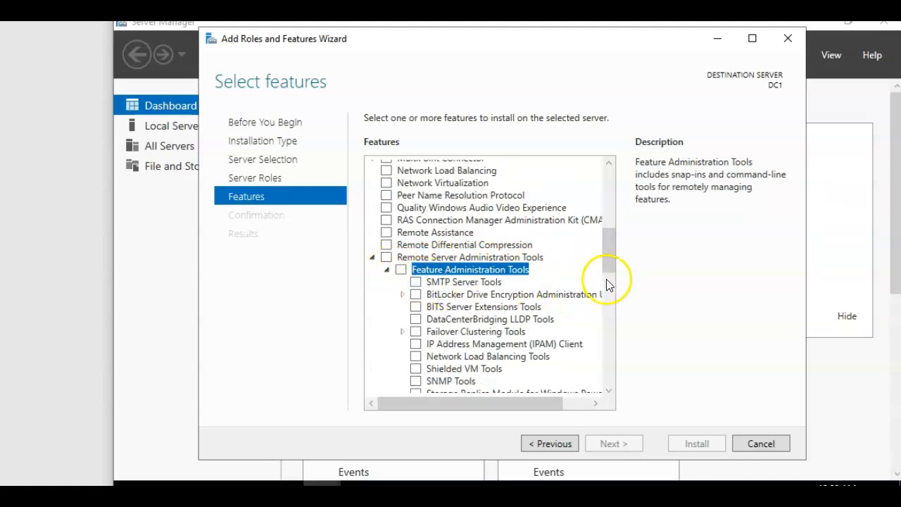
{"action": "left_click_drag", "start_coordinate": [609, 246], "coordinate": [614, 275]}
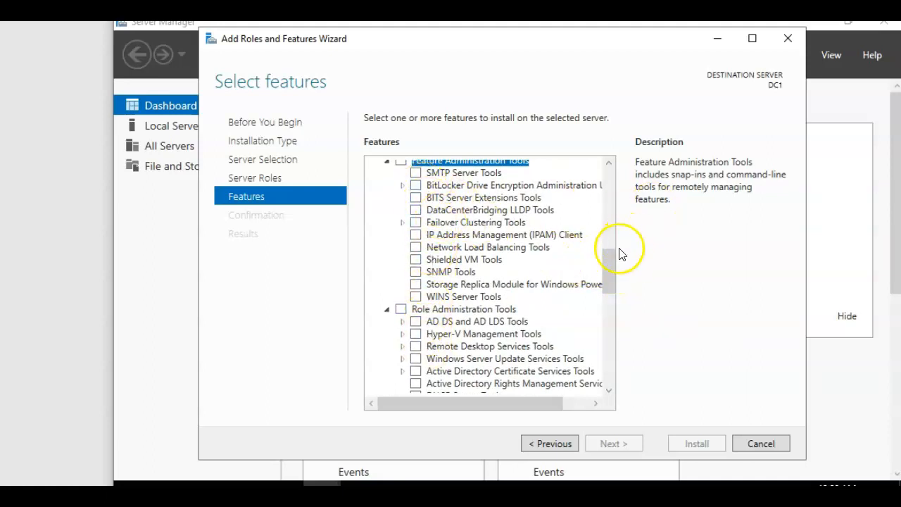
{"action": "left_click_drag", "start_coordinate": [612, 269], "coordinate": [607, 316]}
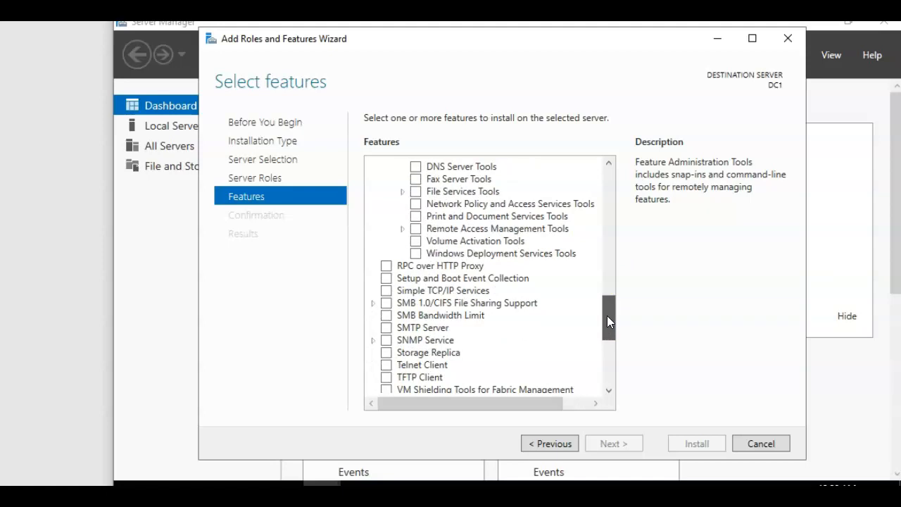
{"action": "left_click_drag", "start_coordinate": [607, 315], "coordinate": [612, 276]}
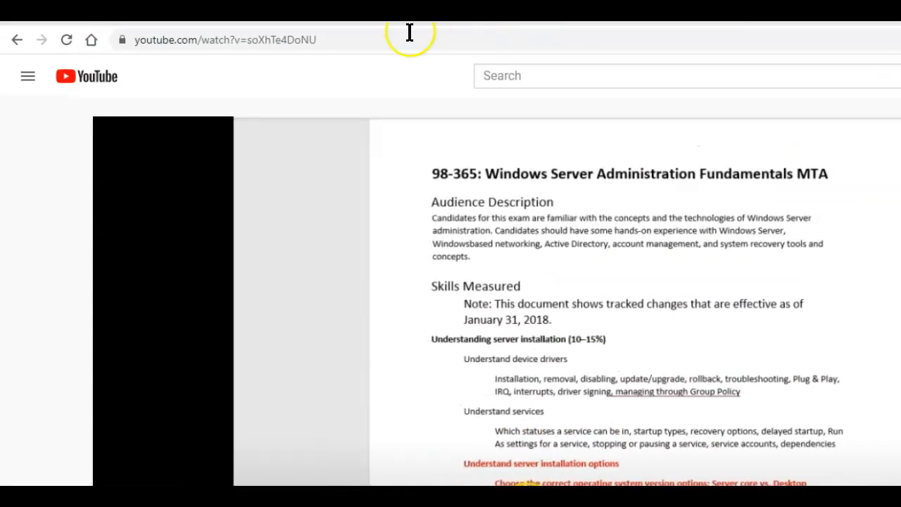
- Switch to the web browser and search Google for rsat
{"action": "left_click", "coordinate": [380, 36]}
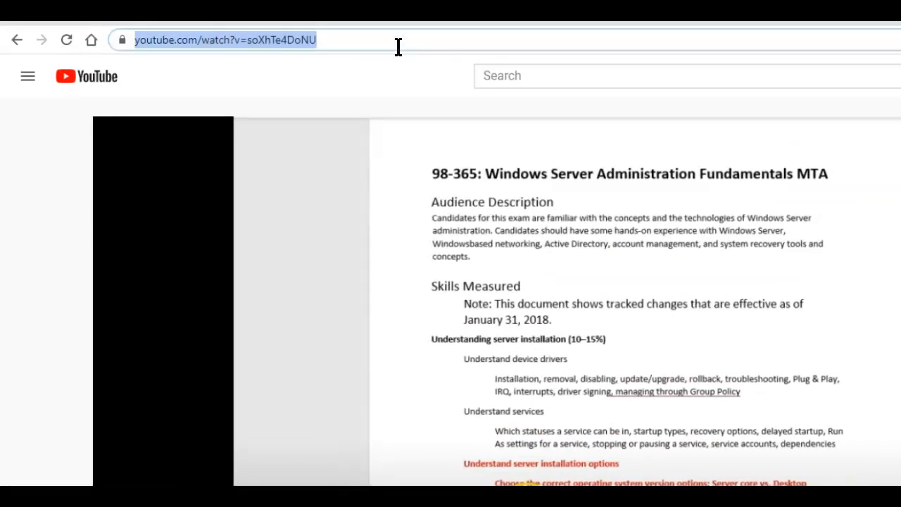
{"action": "type", "text": "rsat"}
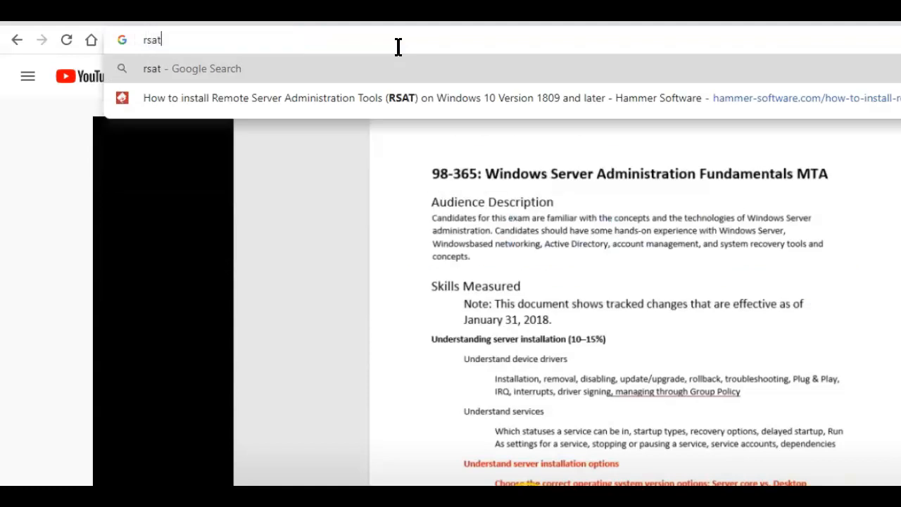
{"action": "key", "text": "Return"}
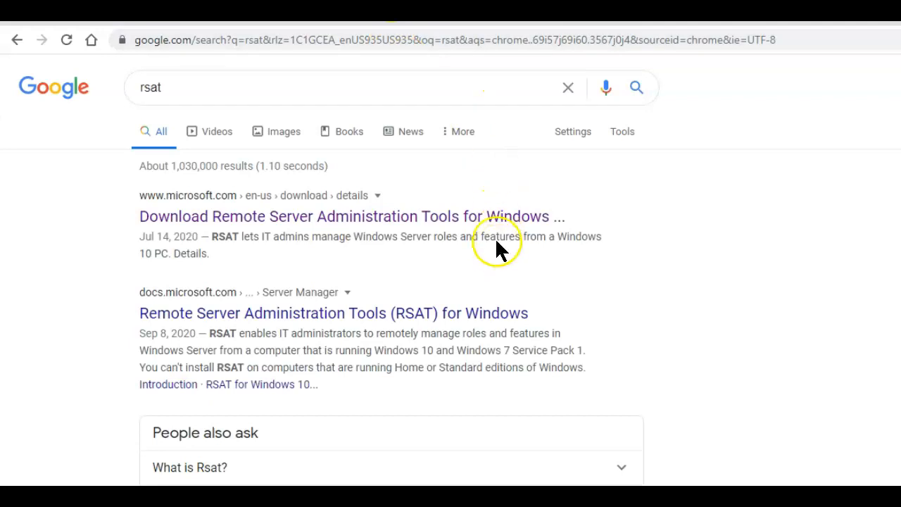
- Open Microsoft's Remote Server Administration Tools for Windows 10 page from the results and start the English download
{"action": "left_click", "coordinate": [377, 222]}
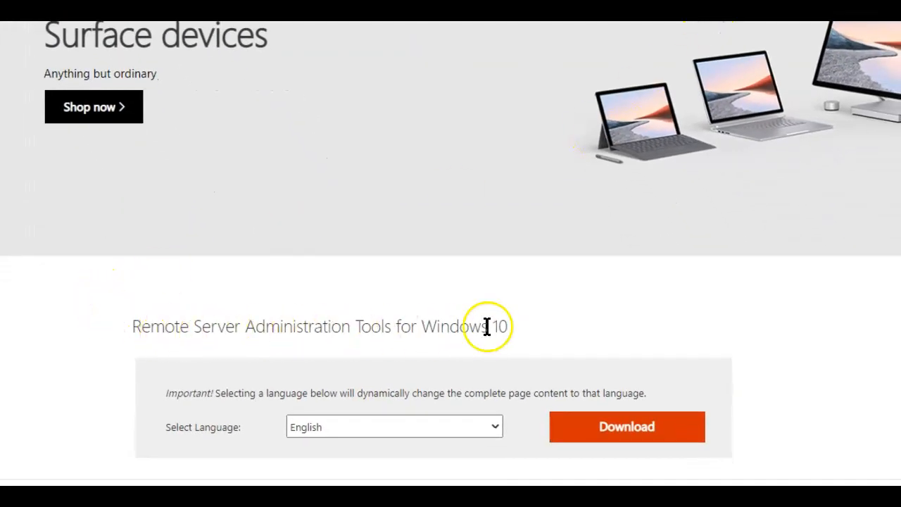
{"action": "left_click", "coordinate": [644, 435]}
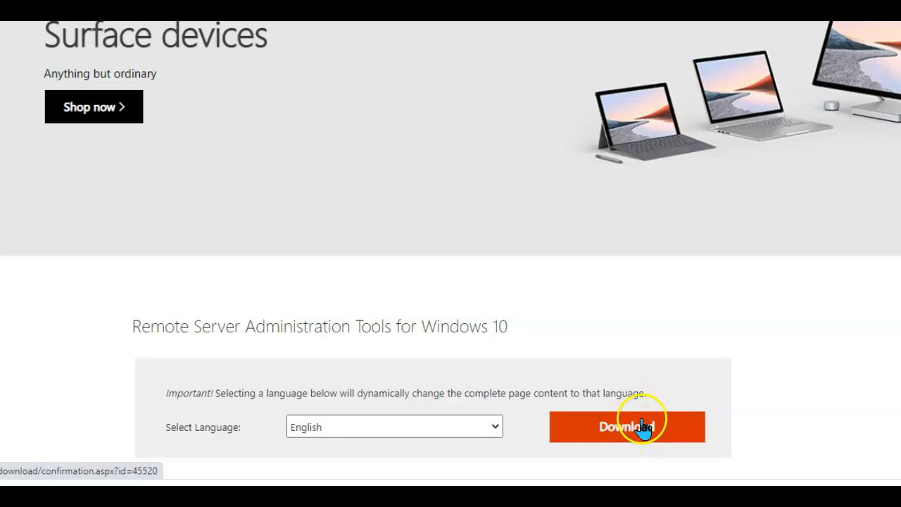